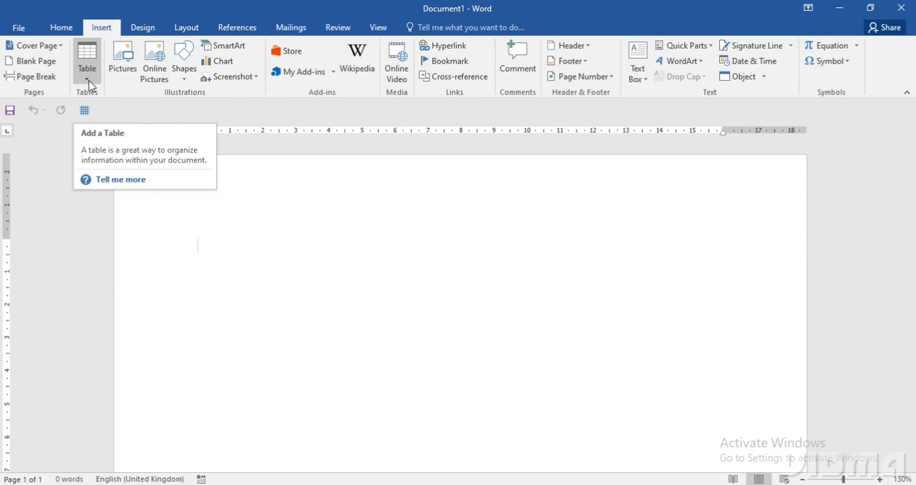
- Insert a table with five columns and two rows, and enter NAME in its first header cell
{"action": "left_click", "coordinate": [89, 81]}
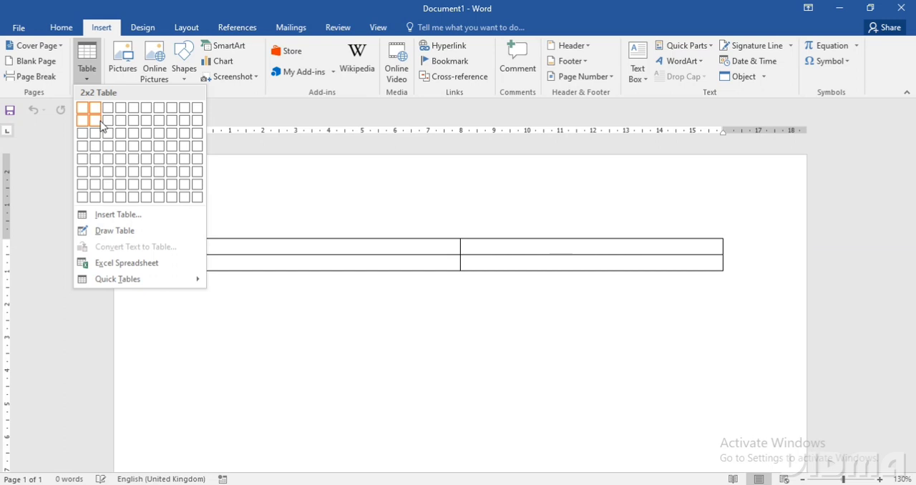
{"action": "left_click", "coordinate": [138, 128]}
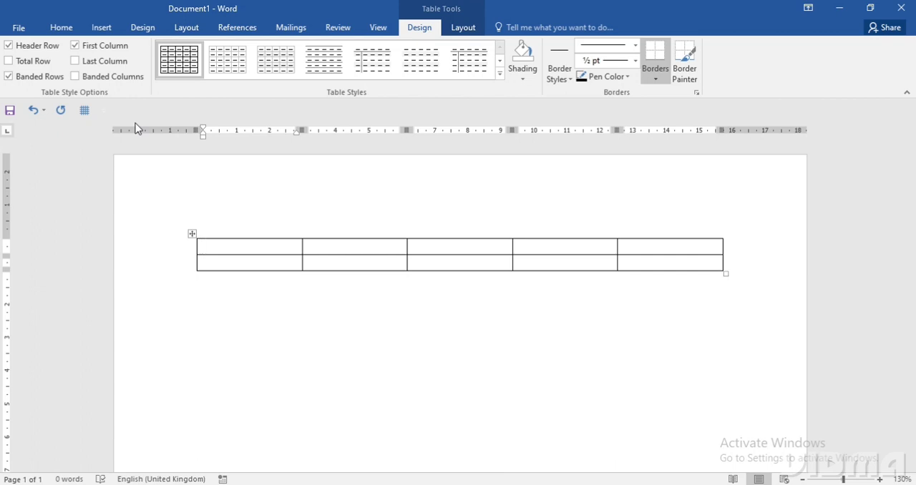
{"action": "type", "text": "NAME"}
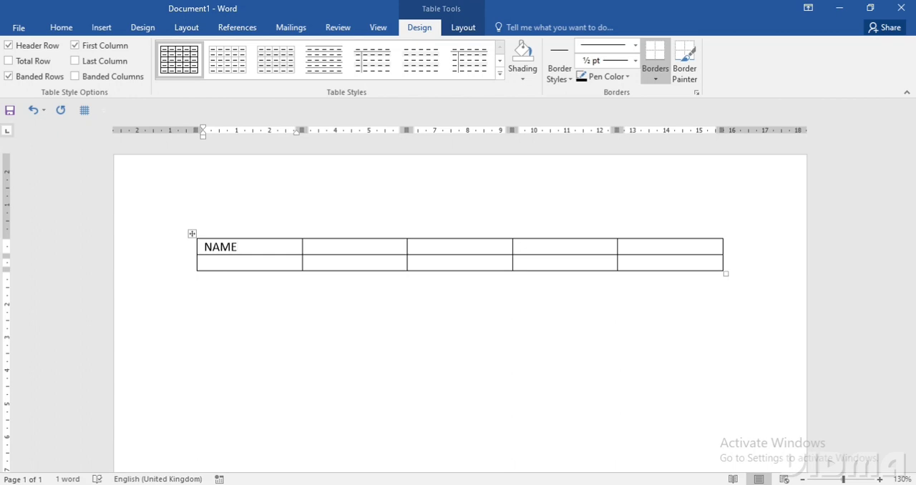
- Fill the remaining header cells of the table with HIN, ENG, SS and TOTAL
{"action": "left_click", "coordinate": [323, 251]}
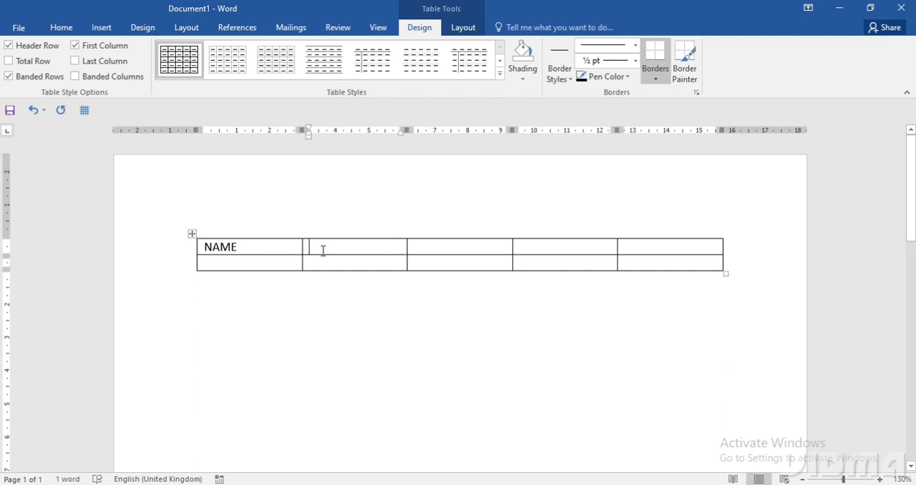
{"action": "type", "text": "HIN"}
{"action": "key", "text": "Tab"}
{"action": "type", "text": "ENG"}
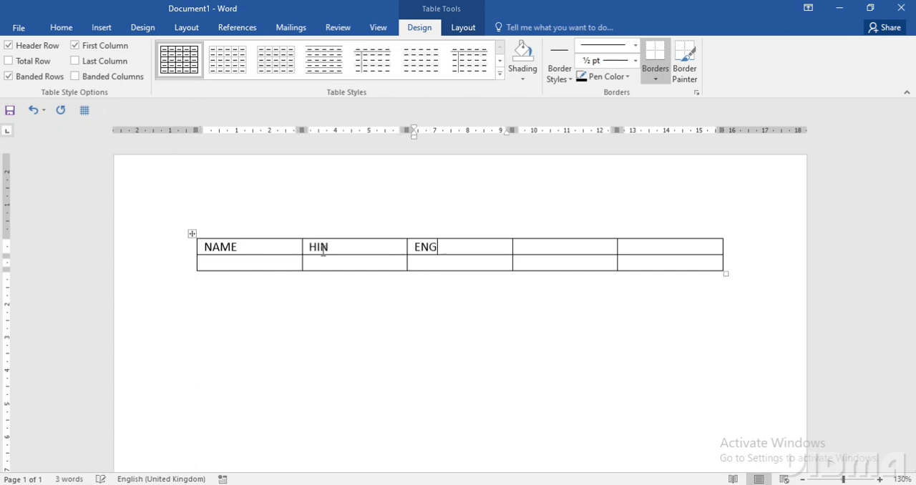
{"action": "key", "text": "Tab"}
{"action": "type", "text": "SS"}
{"action": "key", "text": "Tab"}
{"action": "type", "text": "TOTAL"}
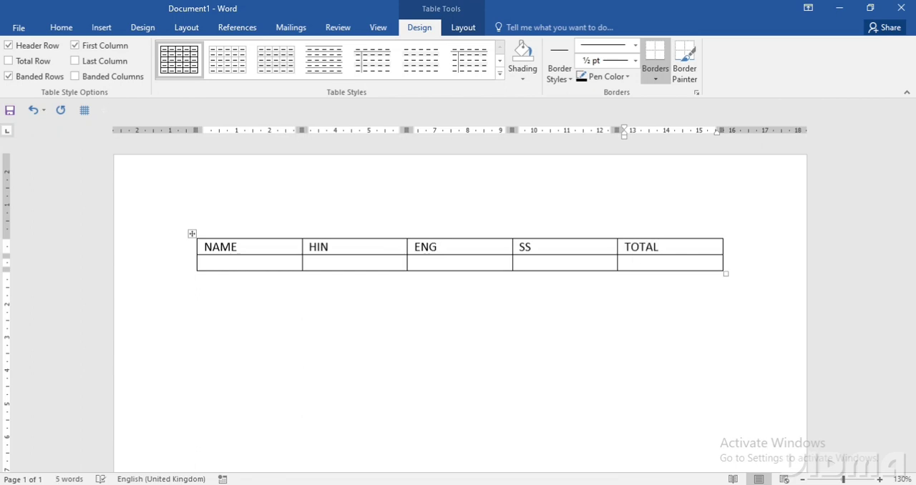
{"action": "key", "text": "Tab"}
- Fill the second row with the student's name and the marks 25 for HIN, 36 for ENG and 25 for SS
{"action": "type", "text": "NEHA"}
{"action": "key", "text": "Tab"}
{"action": "type", "text": "25"}
{"action": "key", "text": "Tab"}
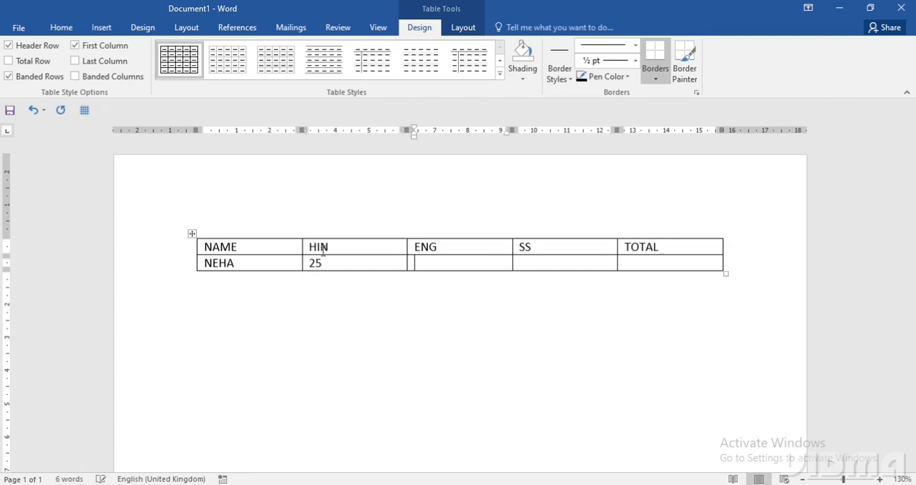
{"action": "type", "text": "36"}
{"action": "key", "text": "Tab"}
{"action": "type", "text": "25"}
{"action": "key", "text": "Tab"}
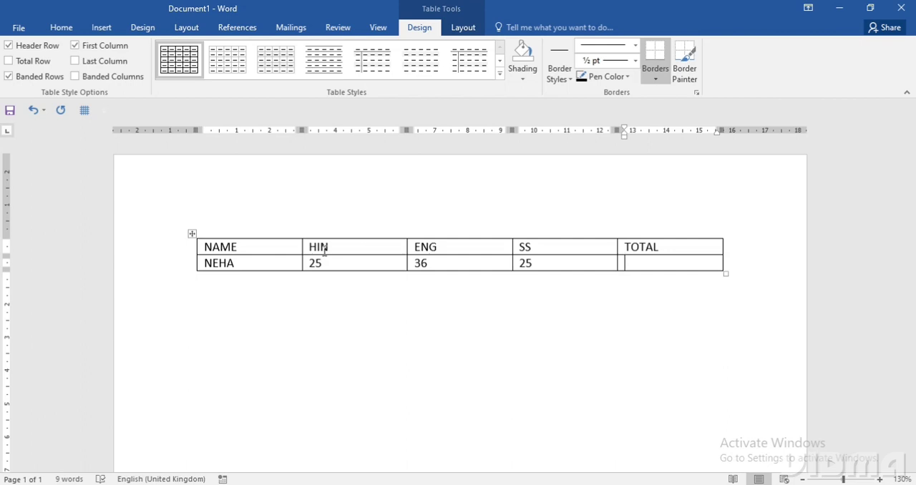
- Move the selection cell by cell back to the student's name and forward again to the empty TOTAL cell
{"action": "key", "text": "shift+Tab"}
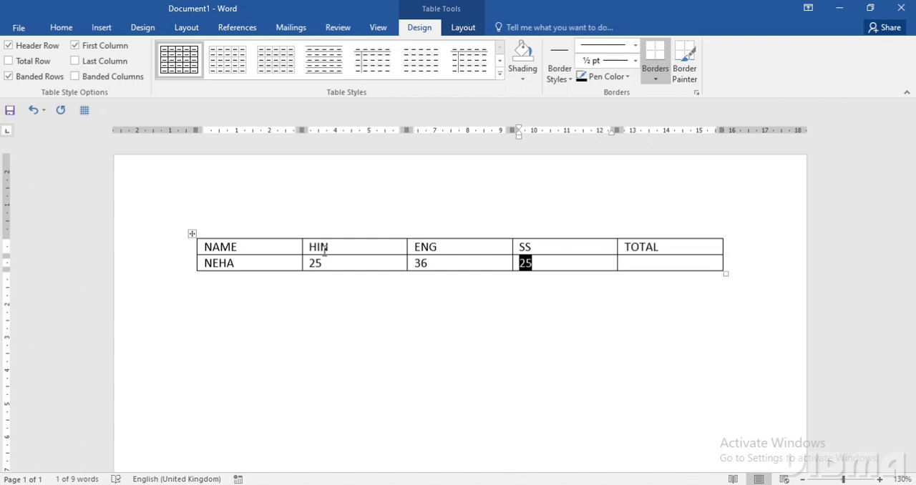
{"action": "key", "text": "shift+Tab"}
{"action": "key", "text": "shift+Tab"}
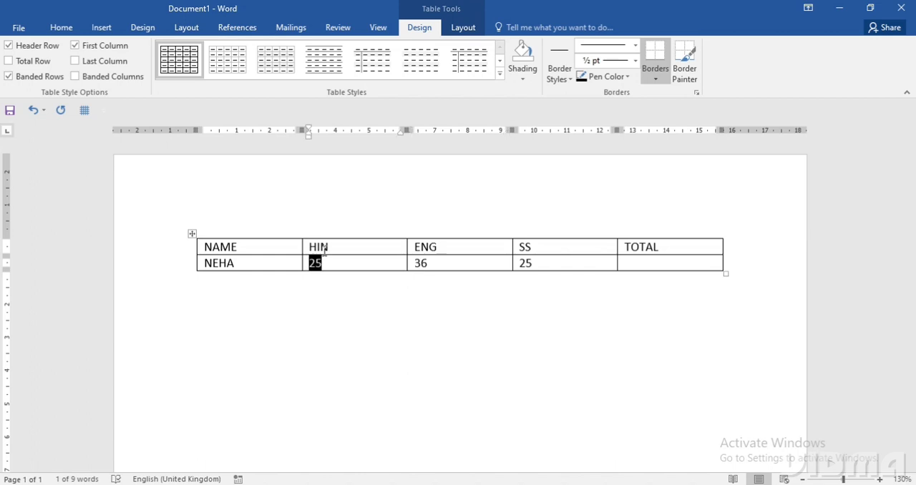
{"action": "key", "text": "shift+Tab"}
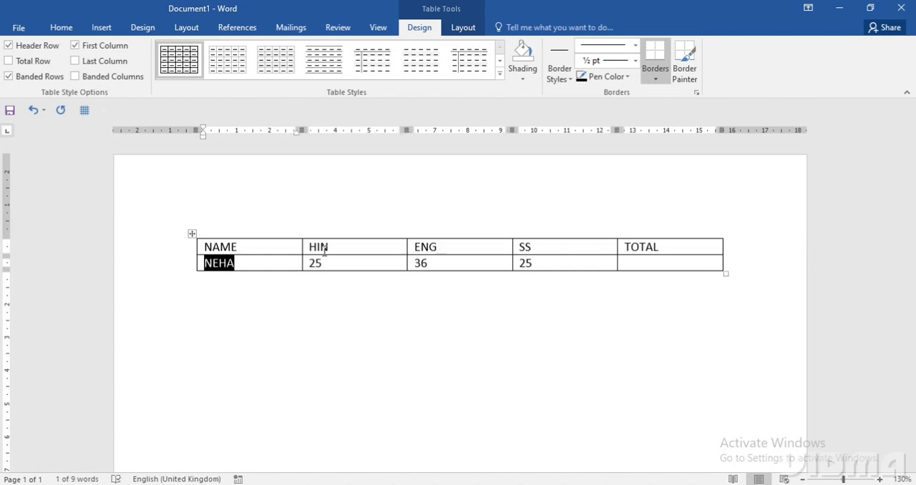
{"action": "key", "text": "Tab"}
{"action": "key", "text": "Tab"}
{"action": "key", "text": "Tab"}
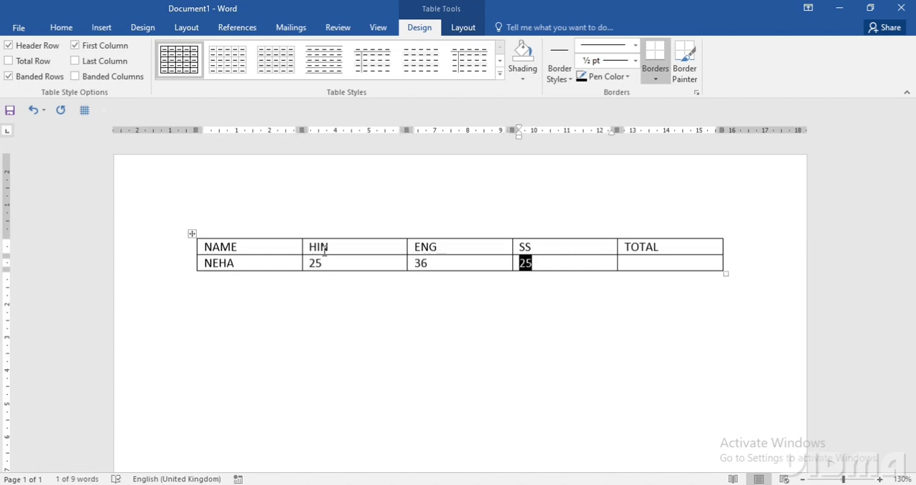
{"action": "key", "text": "Tab"}
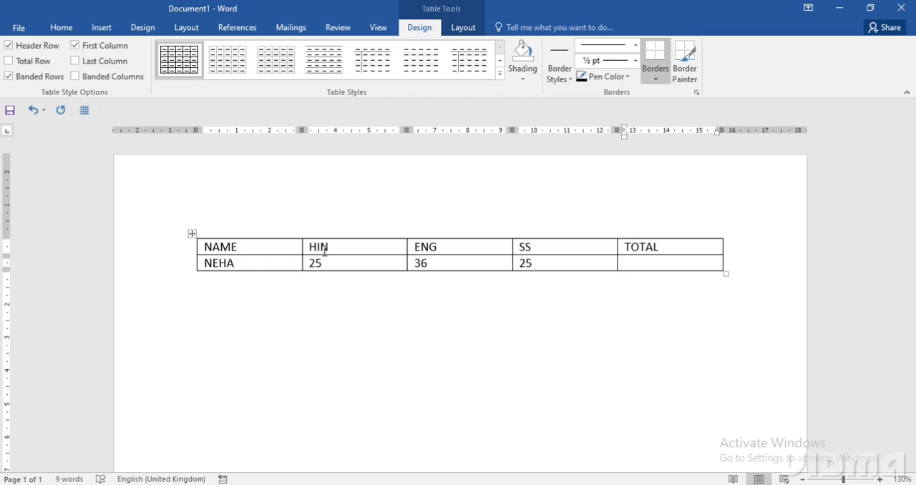
- Add four blank rows at the end of the table by advancing past its last cell
{"action": "key", "text": "Tab"}
{"action": "key", "text": "Tab"}
{"action": "key", "text": "Tab"}
{"action": "key", "text": "Tab"}
{"action": "key", "text": "Tab"}
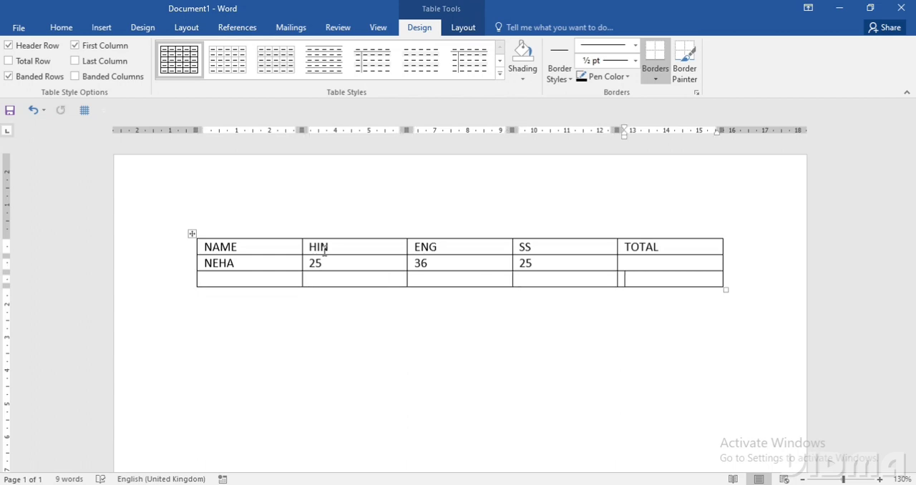
{"action": "key", "text": "Tab"}
{"action": "key", "text": "Tab"}
{"action": "key", "text": "Tab"}
{"action": "key", "text": "Tab"}
{"action": "key", "text": "Tab"}
{"action": "key", "text": "Tab"}
{"action": "key", "text": "Tab"}
{"action": "key", "text": "Tab"}
{"action": "key", "text": "Tab"}
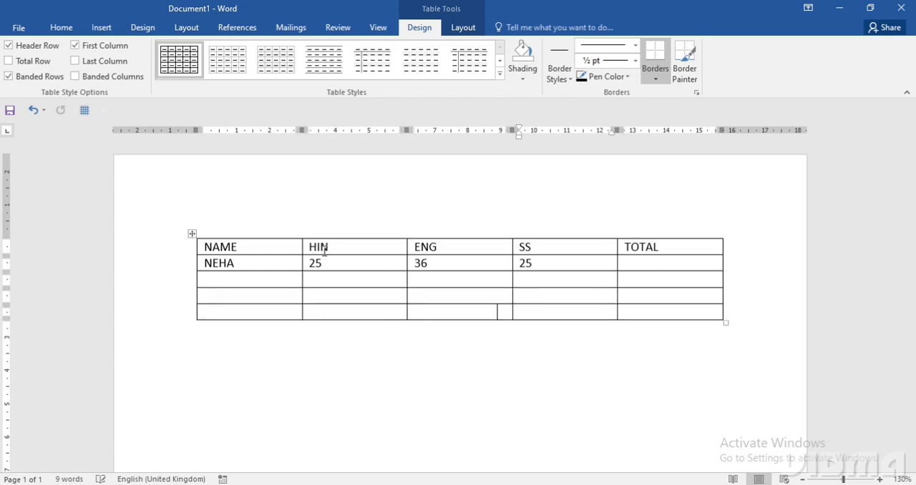
{"action": "key", "text": "Tab"}
{"action": "key", "text": "Tab"}
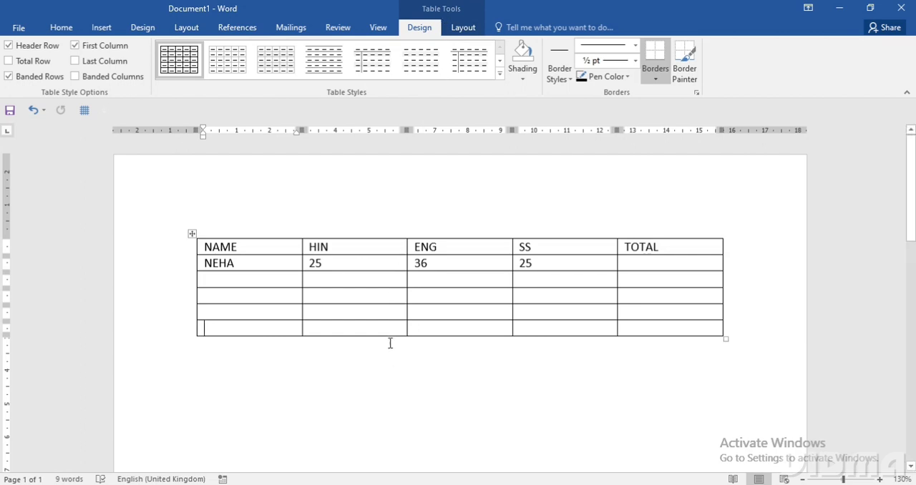
{"action": "left_click", "coordinate": [393, 377]}
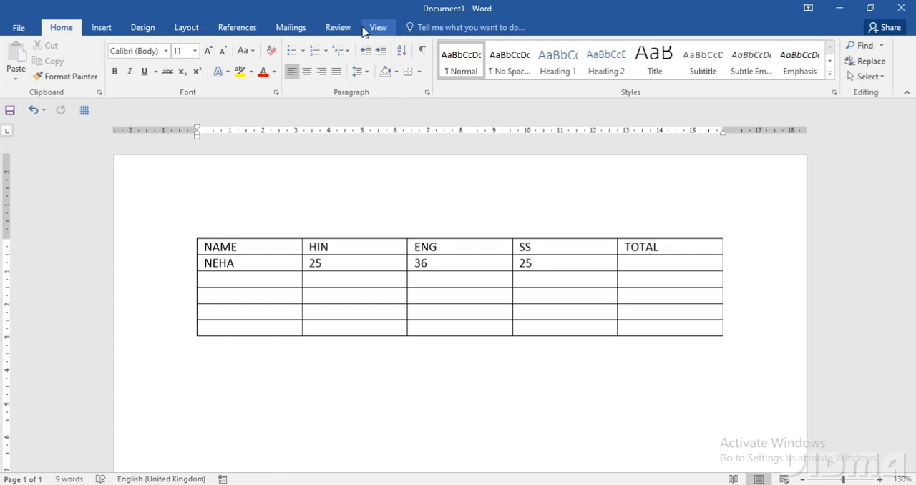
{"action": "left_click", "coordinate": [392, 267]}
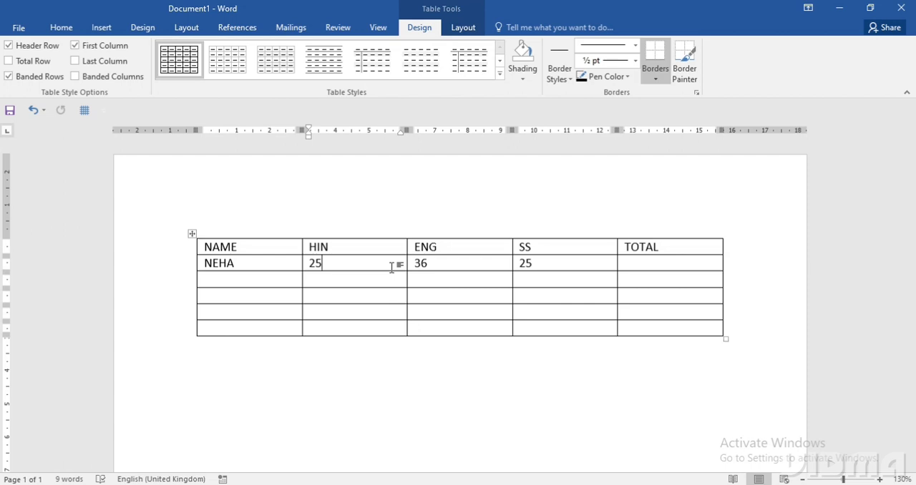
{"action": "left_click", "coordinate": [411, 389]}
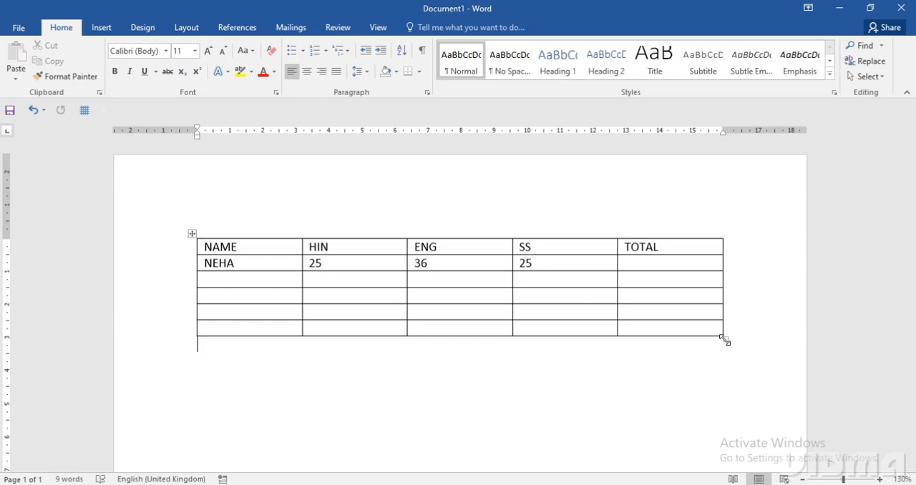
- Enlarge the whole table, and shrink it back to single-line rows and a width of about 14.6 cm
{"action": "left_click_drag", "start_coordinate": [725, 342], "coordinate": [755, 441]}
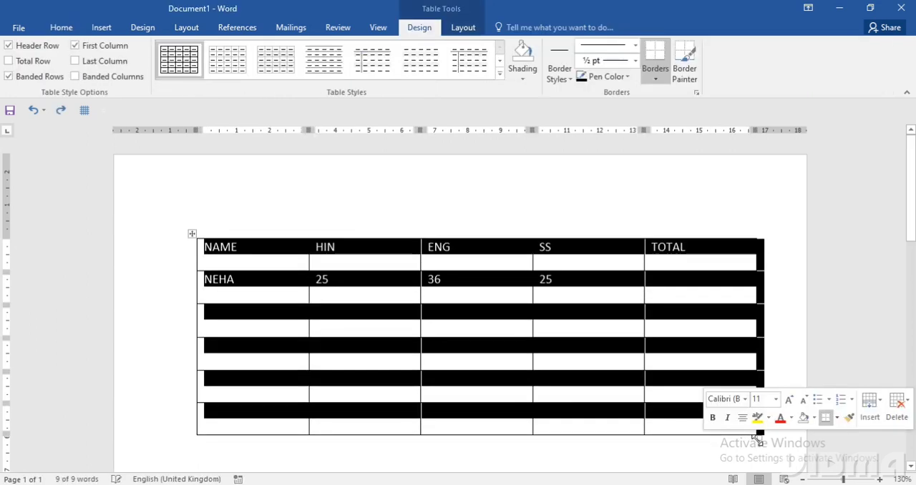
{"action": "left_click", "coordinate": [780, 371]}
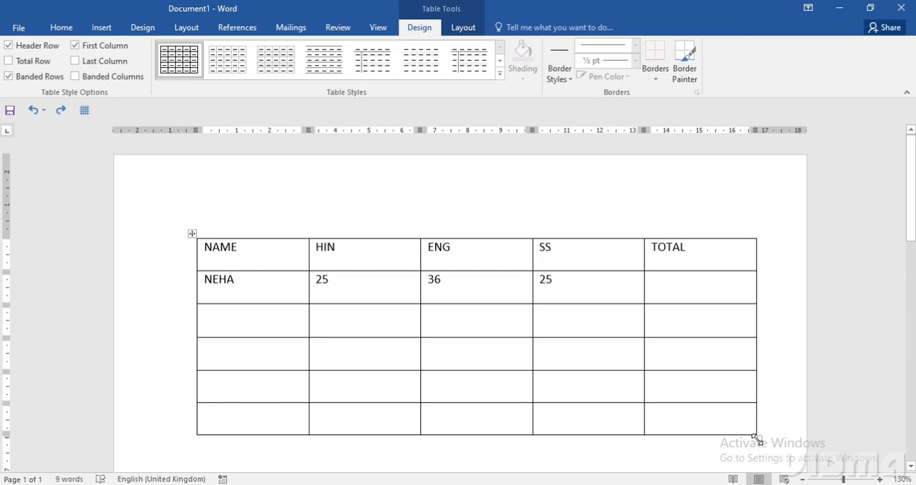
{"action": "left_click_drag", "start_coordinate": [757, 439], "coordinate": [679, 301]}
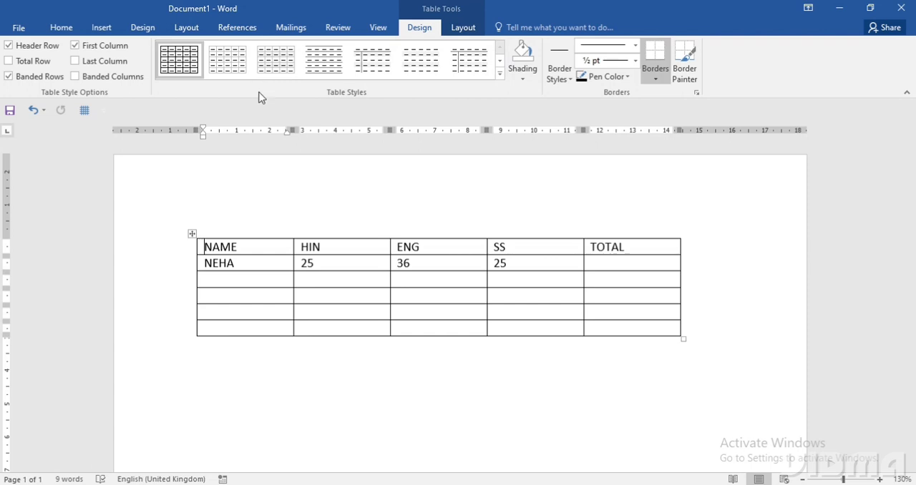
- Apply the light-blue Grid Tables style with solid header row and first column, and extend the table by four more blank rows
{"action": "left_click", "coordinate": [500, 74]}
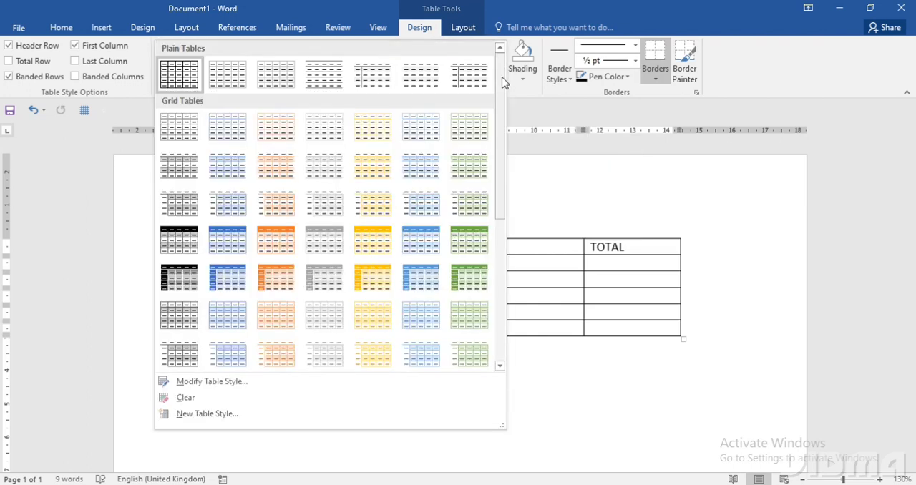
{"action": "left_click", "coordinate": [417, 277]}
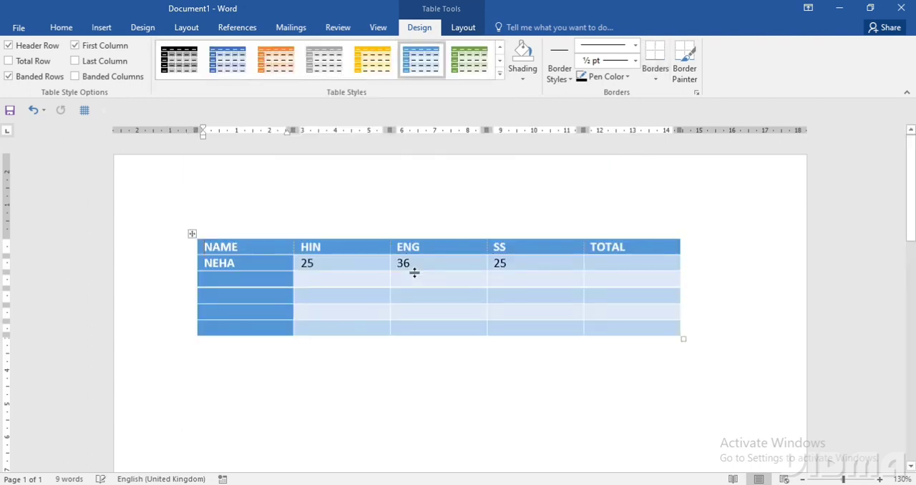
{"action": "key", "text": "Tab"}
{"action": "key", "text": "Tab"}
{"action": "key", "text": "Tab"}
{"action": "key", "text": "Tab"}
{"action": "key", "text": "Tab"}
{"action": "key", "text": "Tab"}
{"action": "key", "text": "Tab"}
{"action": "key", "text": "Tab"}
{"action": "key", "text": "Tab"}
{"action": "key", "text": "Tab"}
{"action": "key", "text": "Tab"}
{"action": "key", "text": "Tab"}
{"action": "key", "text": "Tab"}
{"action": "key", "text": "Tab"}
{"action": "key", "text": "Tab"}
{"action": "key", "text": "Tab"}
{"action": "key", "text": "Tab"}
{"action": "key", "text": "Tab"}
{"action": "key", "text": "Tab"}
{"action": "key", "text": "Tab"}
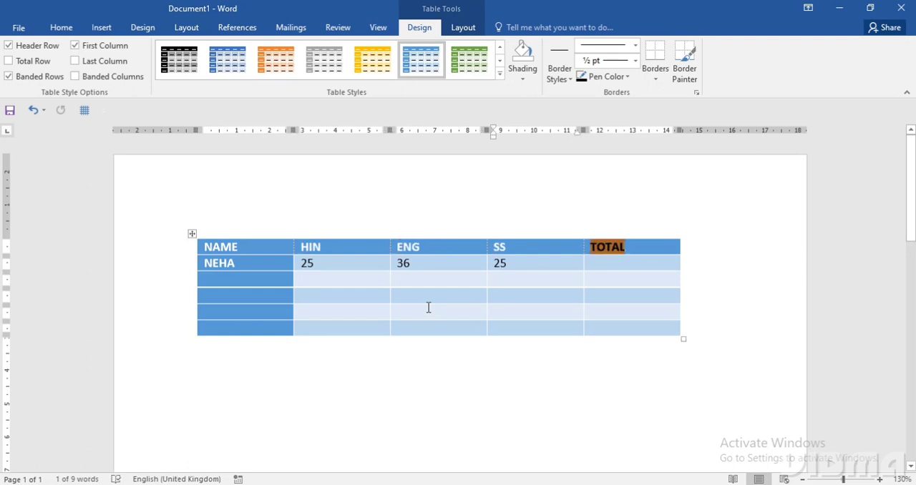
{"action": "key", "text": "Tab"}
{"action": "key", "text": "Tab"}
{"action": "key", "text": "Tab"}
{"action": "key", "text": "Tab"}
{"action": "key", "text": "Tab"}
{"action": "key", "text": "Tab"}
{"action": "key", "text": "Tab"}
{"action": "key", "text": "Tab"}
{"action": "key", "text": "Tab"}
{"action": "key", "text": "Tab"}
{"action": "key", "text": "Tab"}
{"action": "key", "text": "Tab"}
{"action": "key", "text": "Tab"}
{"action": "key", "text": "Tab"}
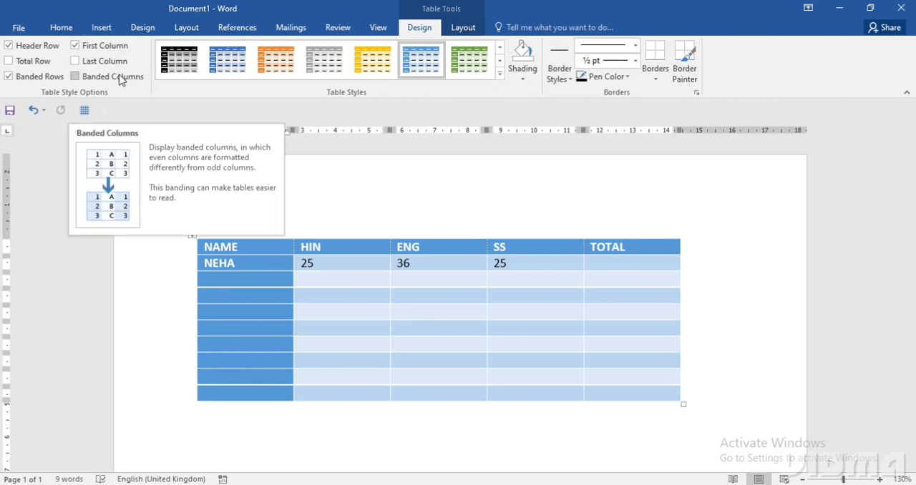
- Switch the table's Header Row formatting off and on repeatedly to compare its effect, ending with it on
{"action": "left_click", "coordinate": [9, 46]}
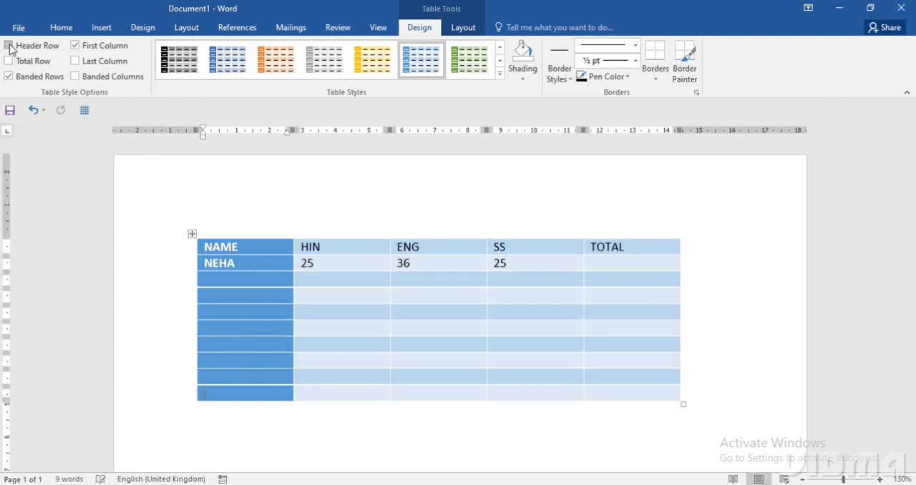
{"action": "left_click", "coordinate": [9, 46]}
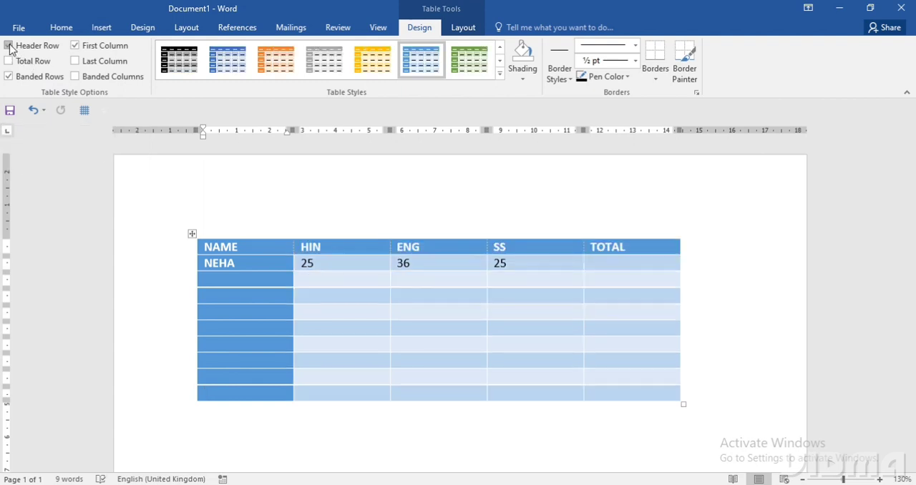
{"action": "left_click", "coordinate": [10, 45]}
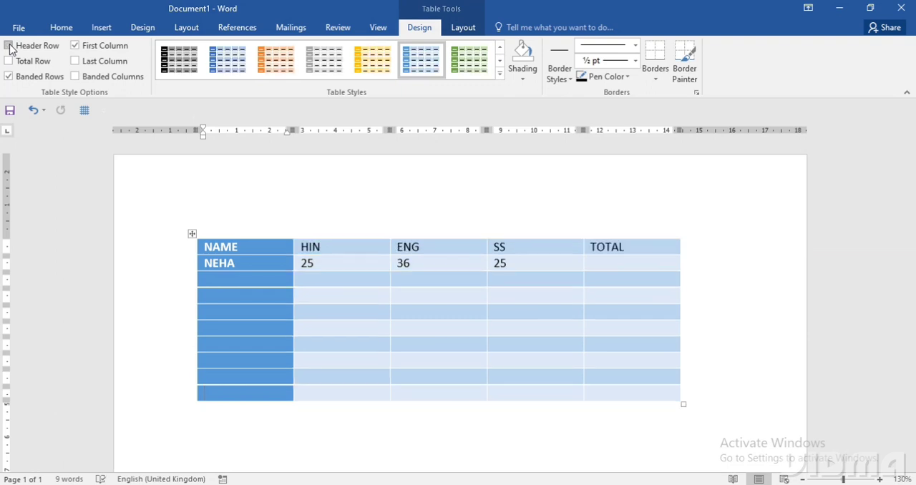
{"action": "left_click", "coordinate": [10, 46]}
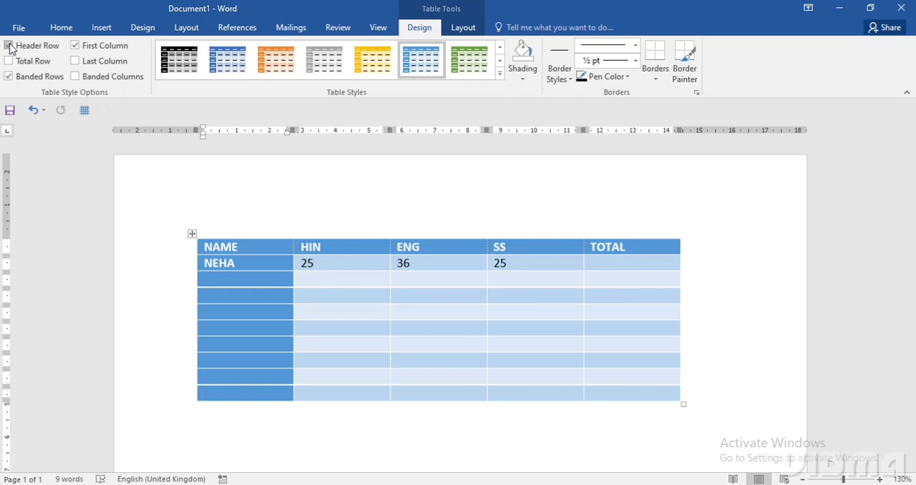
{"action": "left_click", "coordinate": [10, 46]}
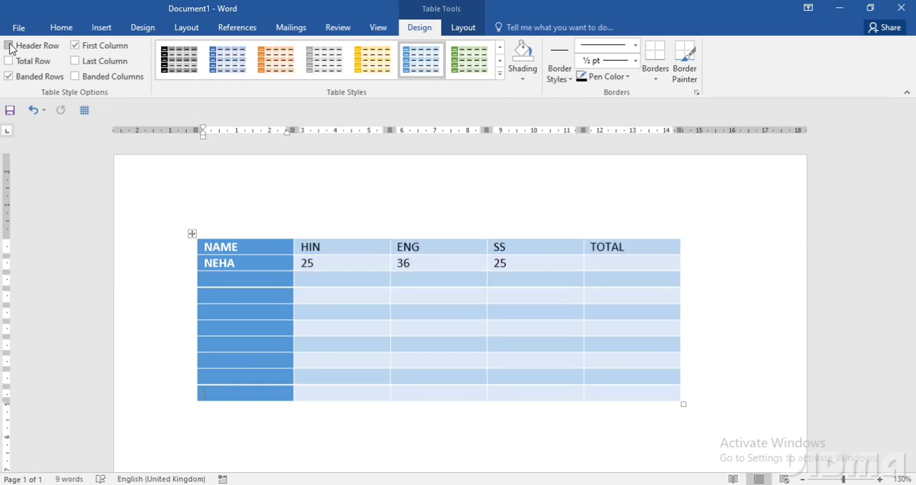
{"action": "left_click", "coordinate": [9, 46]}
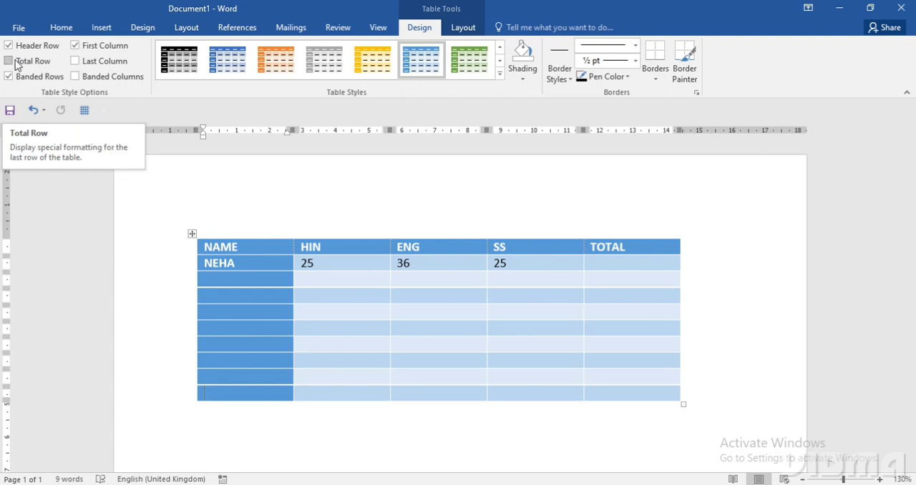
- Toggle the Total Row formatting for the table's last row, leaving the option enabled
{"action": "left_click", "coordinate": [9, 62]}
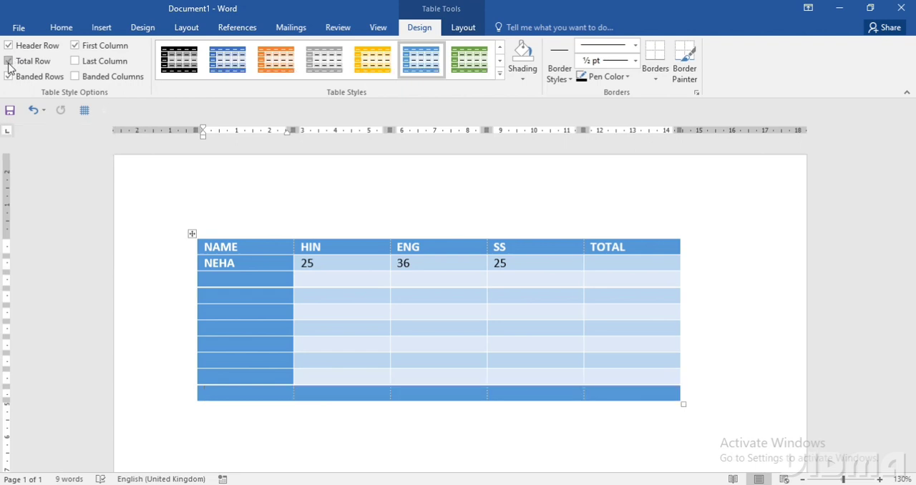
{"action": "left_click", "coordinate": [8, 62]}
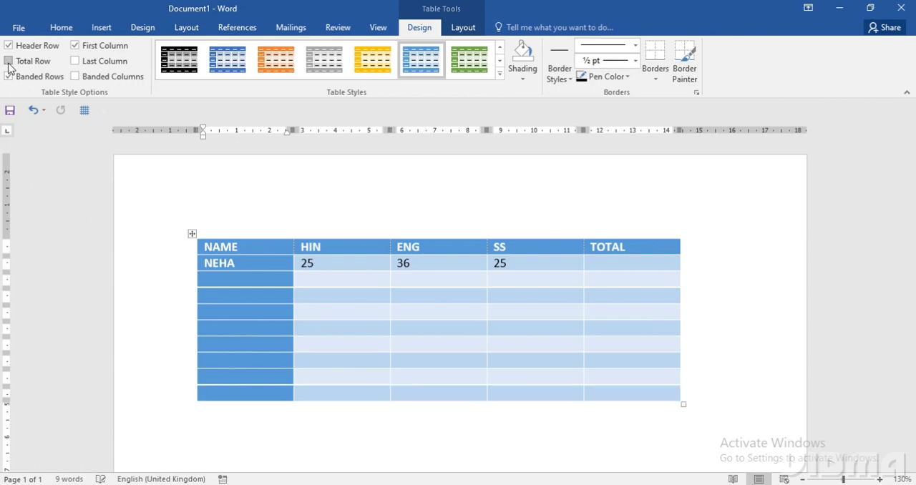
{"action": "left_click", "coordinate": [8, 62]}
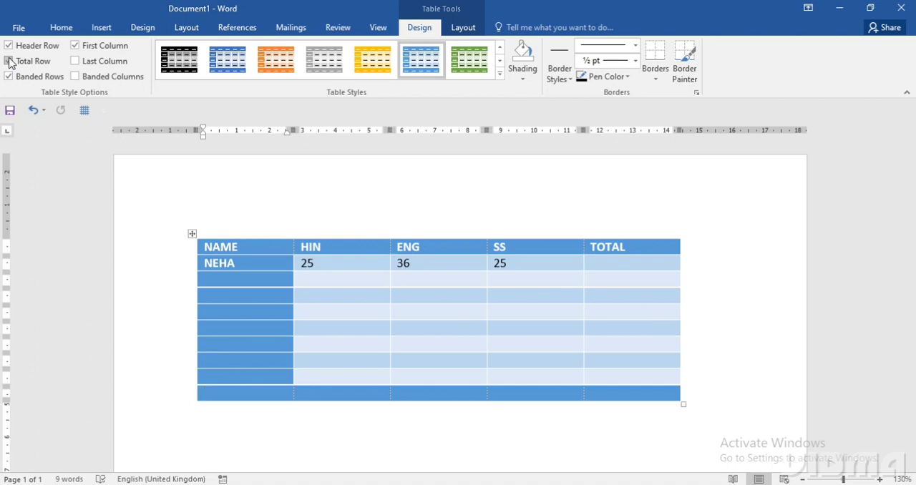
- Turn off the table's Total Row formatting, and switch Banded Rows off and on to compare, leaving Banded Rows enabled
{"action": "left_click", "coordinate": [9, 62]}
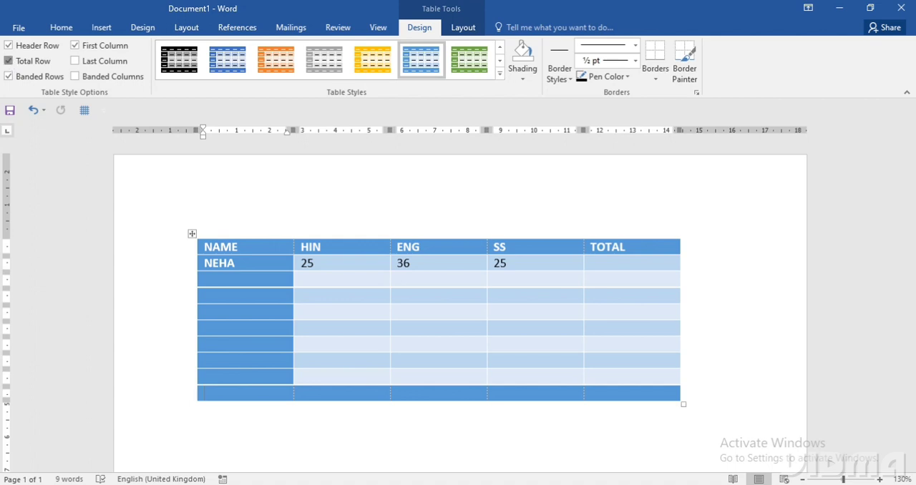
{"action": "left_click", "coordinate": [9, 76]}
{"action": "left_click", "coordinate": [9, 76]}
{"action": "left_click", "coordinate": [9, 76]}
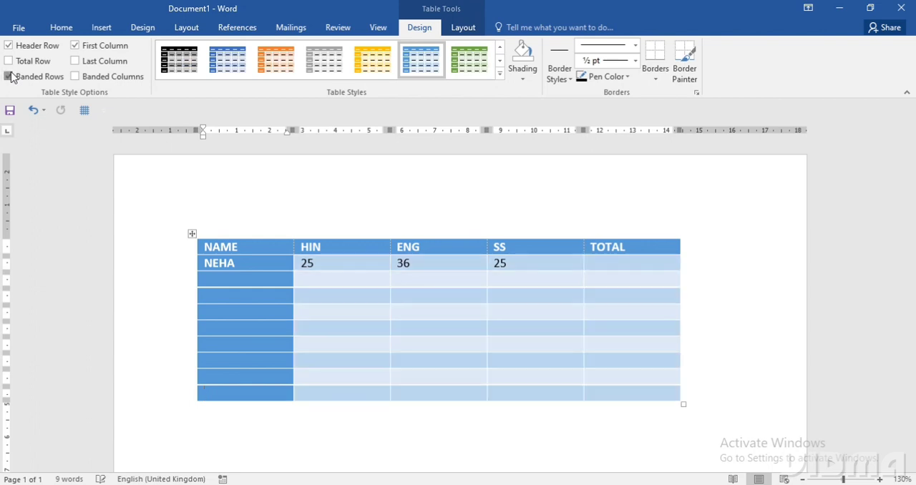
{"action": "left_click", "coordinate": [9, 76]}
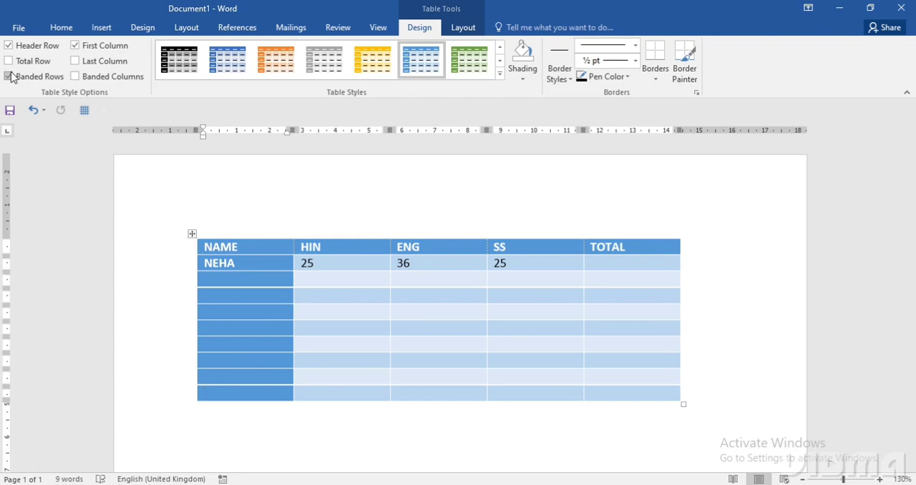
- Switch the First Column formatting off and back on, and enable Last Column formatting for the TOTAL column
{"action": "left_click", "coordinate": [75, 47]}
{"action": "left_click", "coordinate": [75, 47]}
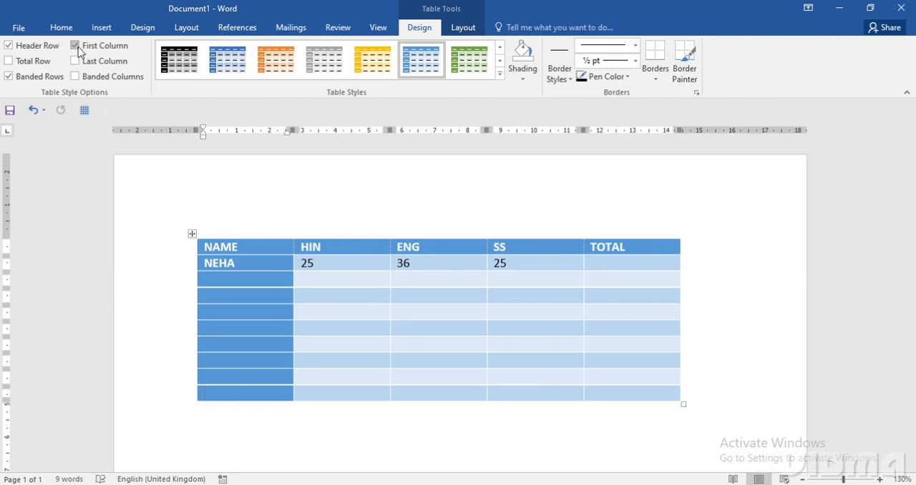
{"action": "left_click", "coordinate": [75, 62]}
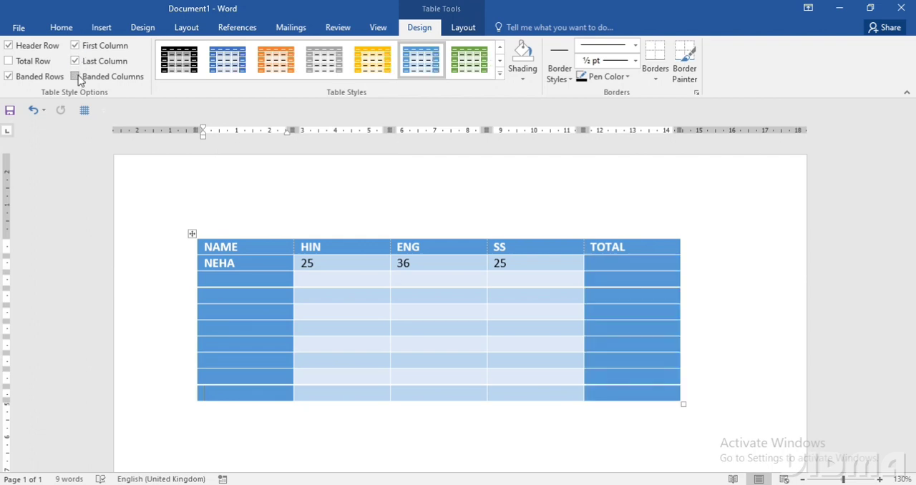
- Try the Banded Columns formatting on the table, leaving the option disabled
{"action": "left_click", "coordinate": [75, 76]}
{"action": "left_click", "coordinate": [75, 77]}
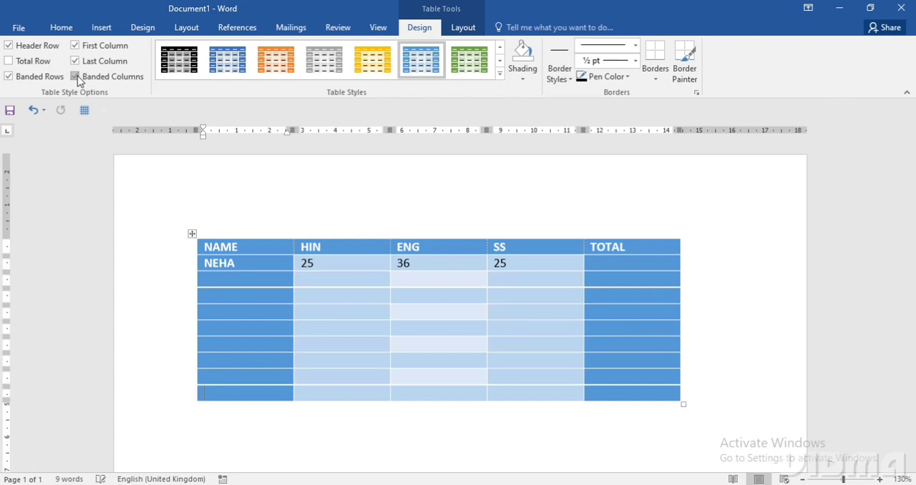
{"action": "left_click", "coordinate": [76, 76]}
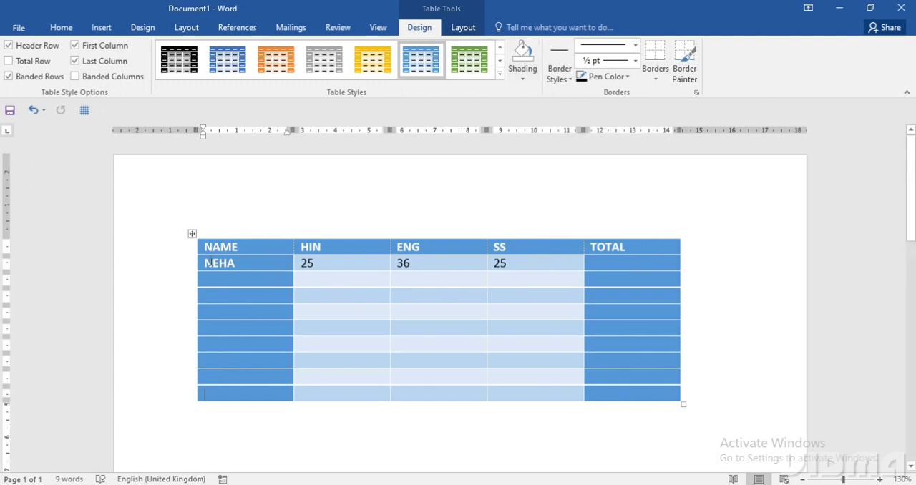
- Shade the NAME to SS cells of the NEHA row and the five rows below it with the darkest green theme colour
{"action": "left_click_drag", "start_coordinate": [279, 260], "coordinate": [511, 340]}
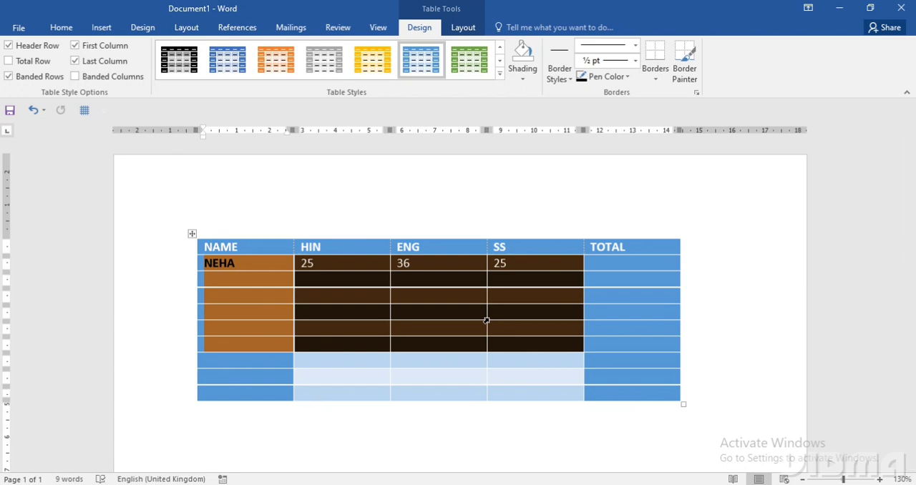
{"action": "left_click", "coordinate": [523, 80]}
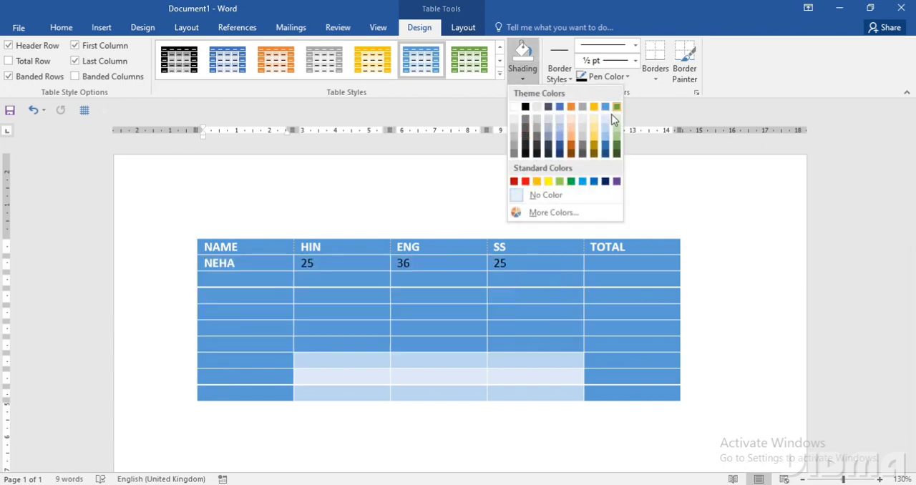
{"action": "left_click", "coordinate": [619, 156]}
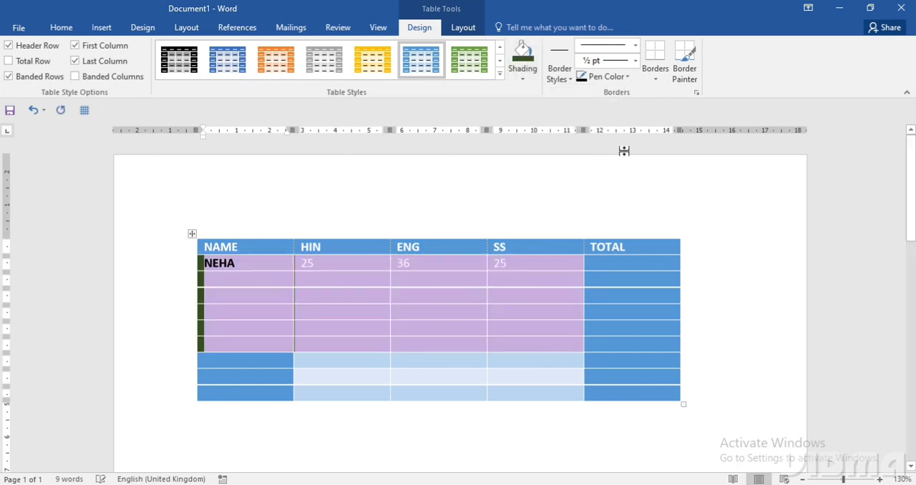
{"action": "left_click", "coordinate": [455, 368]}
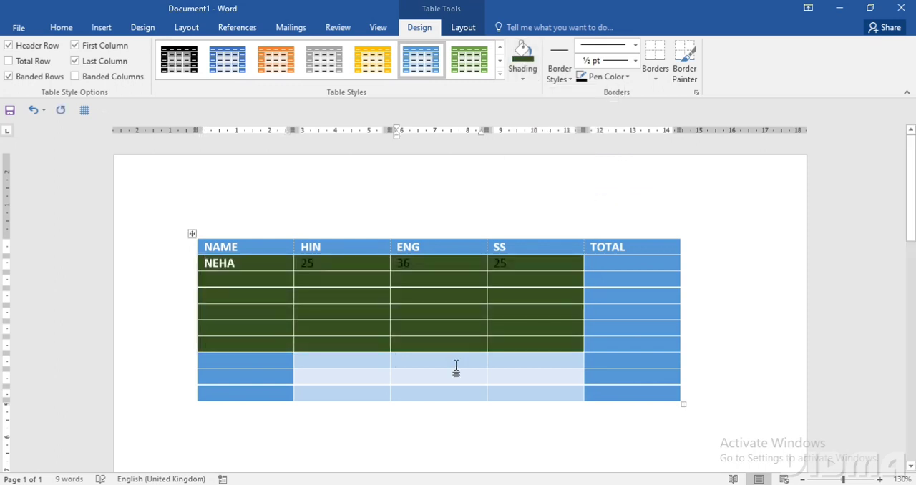
{"action": "left_click", "coordinate": [565, 78]}
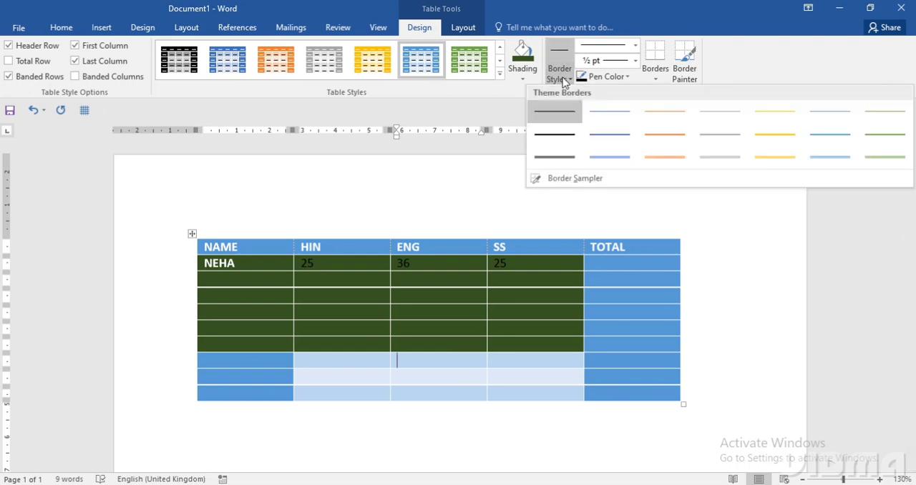
{"action": "left_click", "coordinate": [573, 179]}
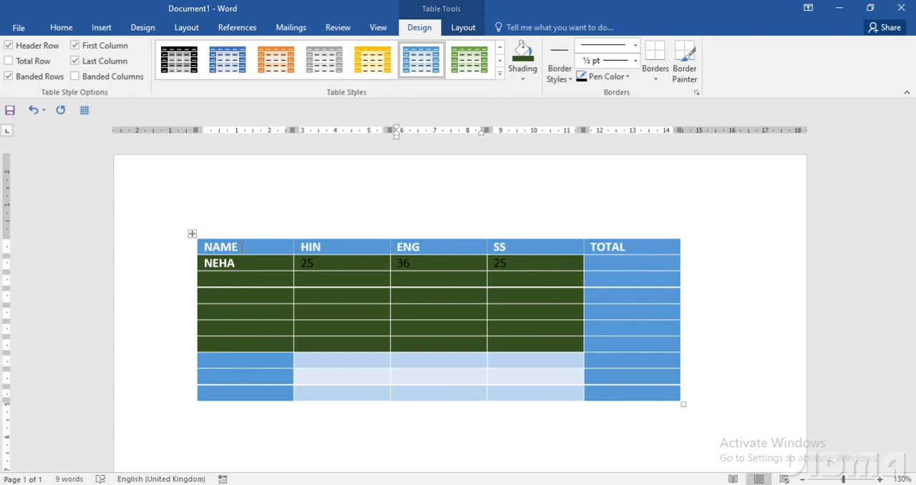
- Examine the shaded table and its borders enlarged in the print preview, and return to the document
{"action": "key", "text": "ctrl+p"}
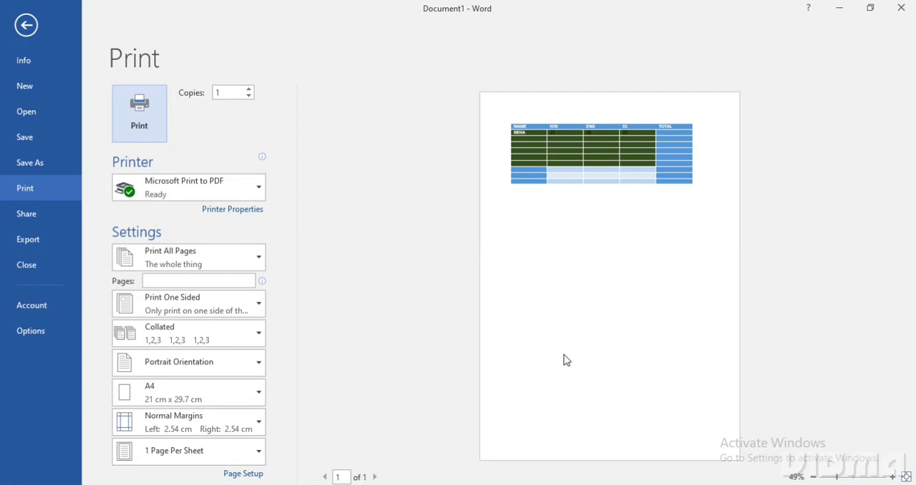
{"action": "scroll", "coordinate": [565, 359], "scroll_direction": "up", "scroll_amount": 4}
{"action": "scroll", "coordinate": [565, 359], "scroll_direction": "up", "scroll_amount": 3}
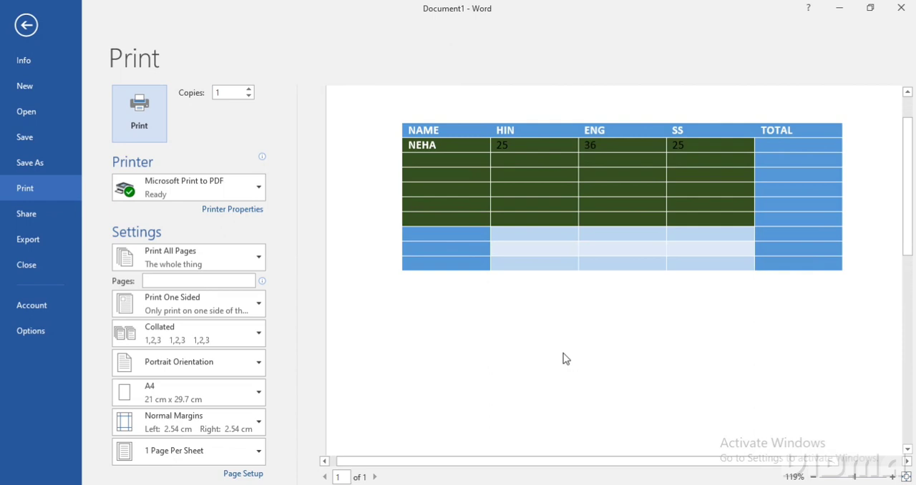
{"action": "key", "text": "Escape"}
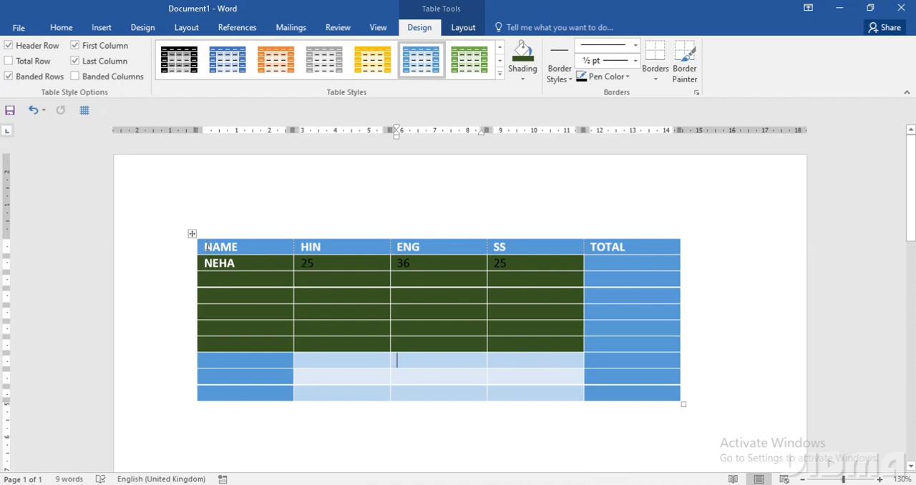
- Apply All Borders in black ½ pt lines to the whole table
{"action": "left_click_drag", "start_coordinate": [207, 247], "coordinate": [632, 395]}
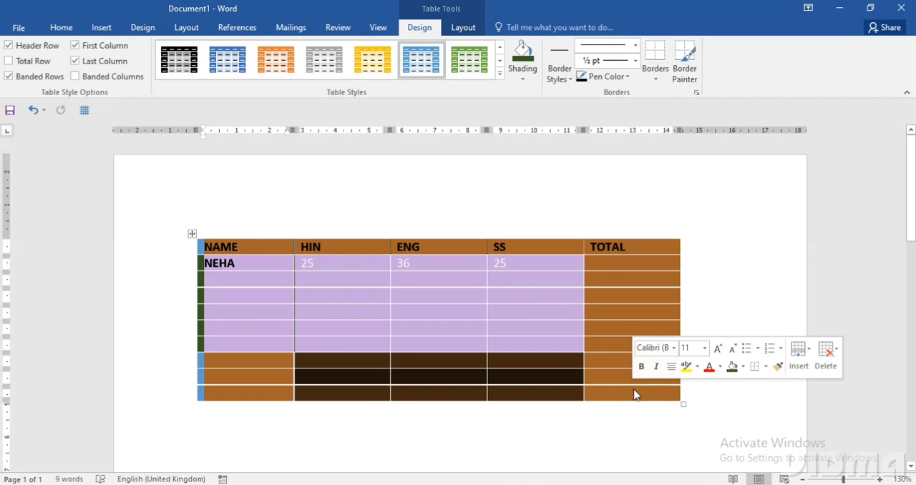
{"action": "left_click", "coordinate": [655, 81]}
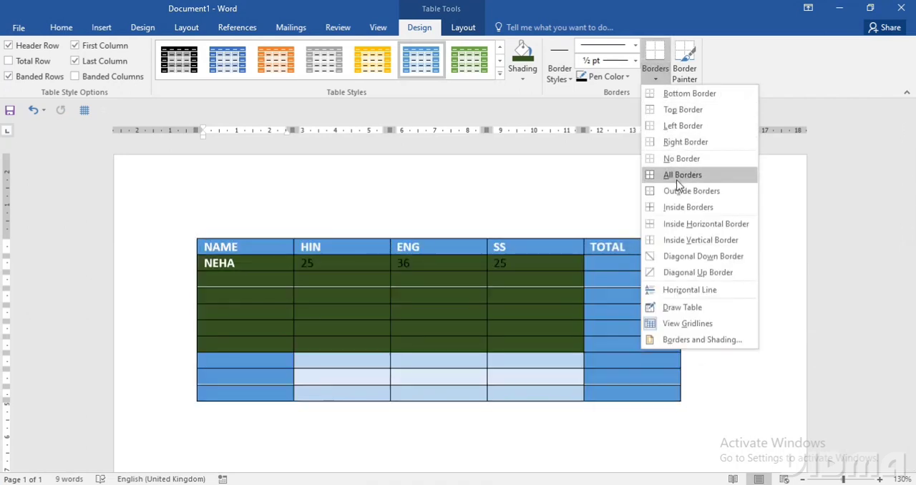
{"action": "left_click", "coordinate": [676, 175]}
{"action": "left_click", "coordinate": [706, 296]}
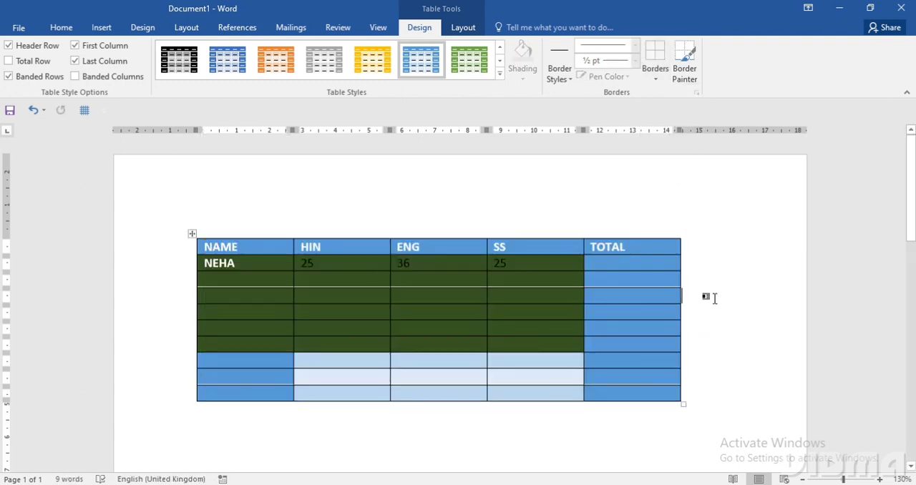
- Check in the enlarged print preview how the newly bordered table prints, and return to editing
{"action": "key", "text": "ctrl+p"}
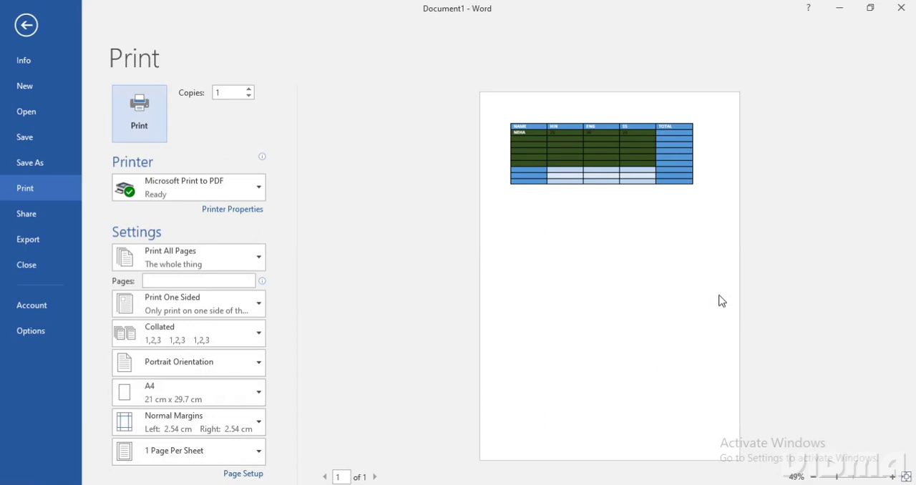
{"action": "scroll", "coordinate": [647, 318], "scroll_direction": "up", "scroll_amount": 4, "text": "ctrl"}
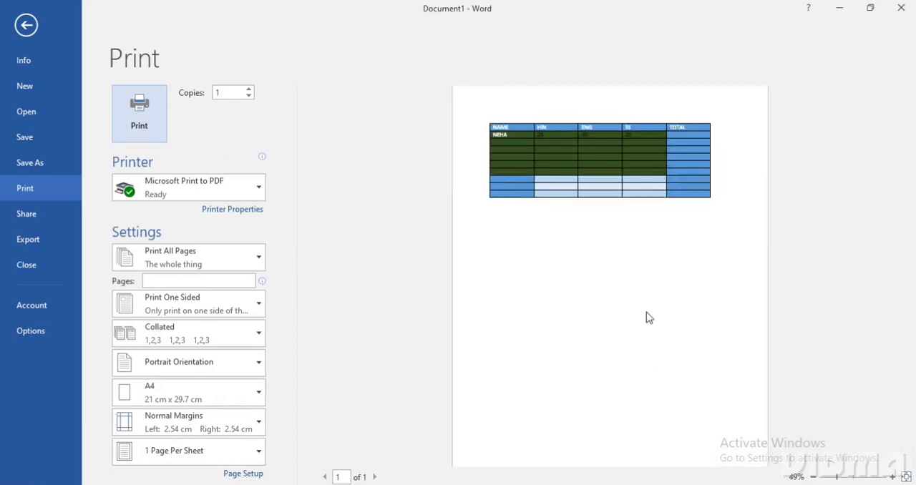
{"action": "scroll", "coordinate": [646, 317], "scroll_direction": "up", "scroll_amount": 2, "text": "ctrl"}
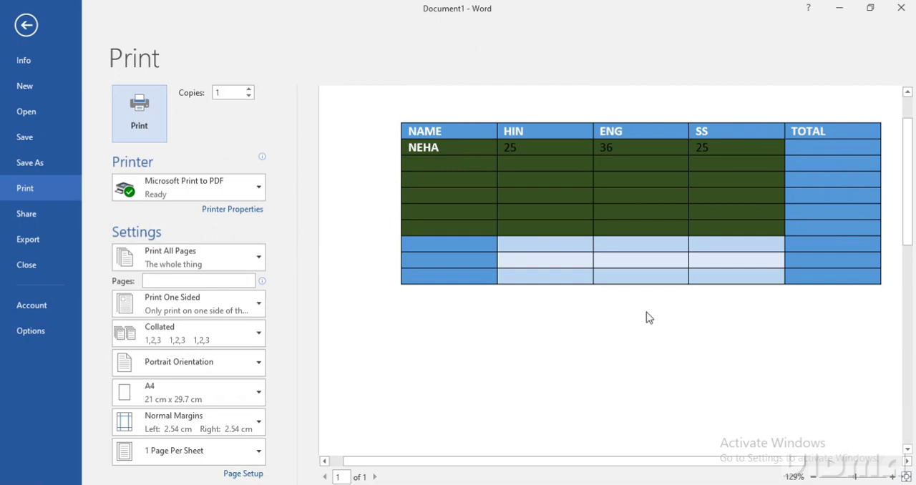
{"action": "key", "text": "Escape"}
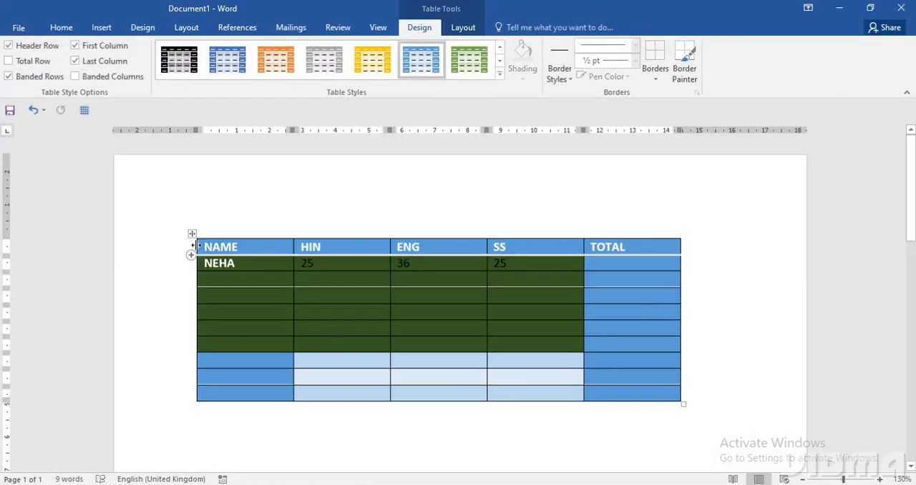
- Paint the ENG column's upper six horizontal borders with the light-blue ½ pt theme border style, and stop using Border Painter
{"action": "left_click_drag", "start_coordinate": [196, 248], "coordinate": [644, 381]}
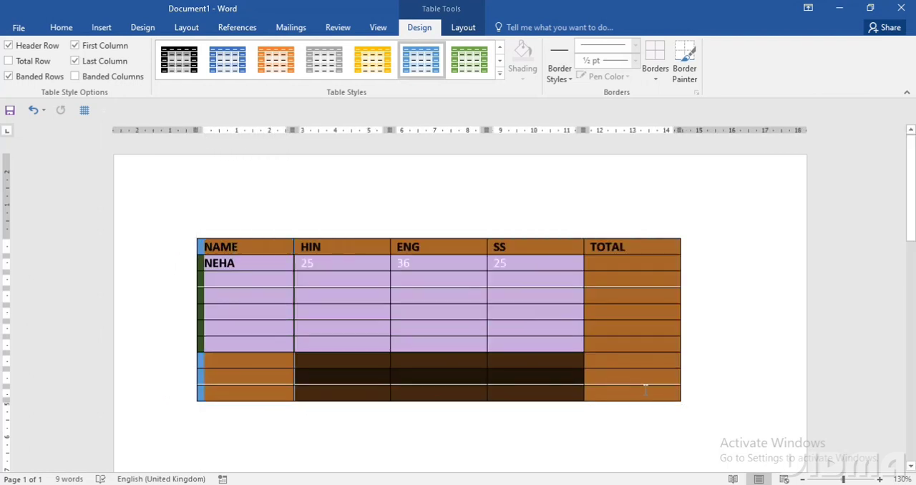
{"action": "left_click", "coordinate": [569, 61]}
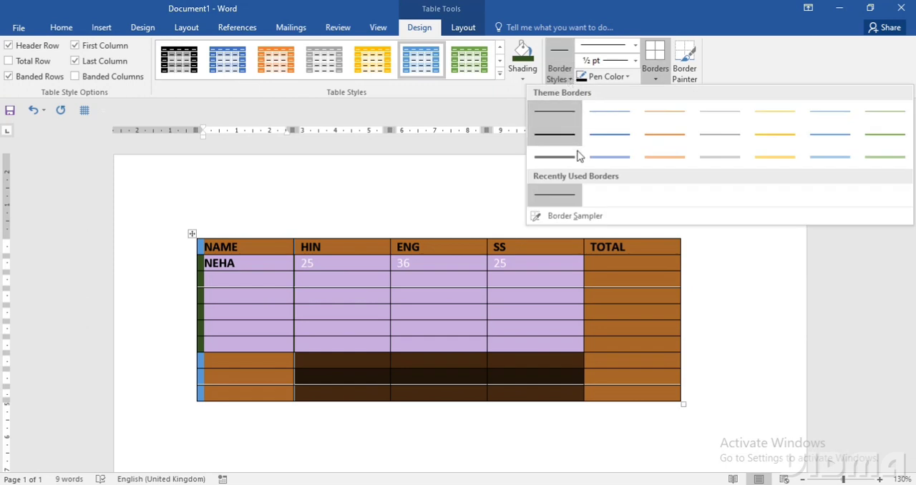
{"action": "left_click", "coordinate": [592, 158]}
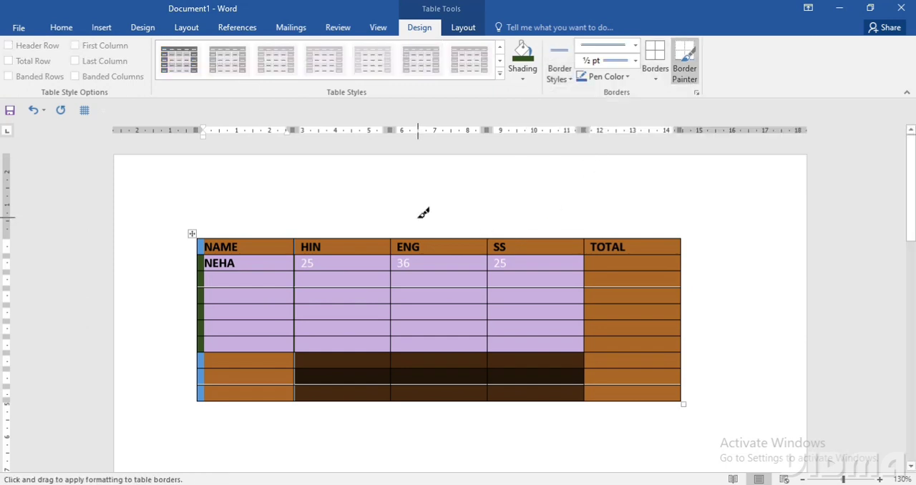
{"action": "left_click", "coordinate": [418, 238]}
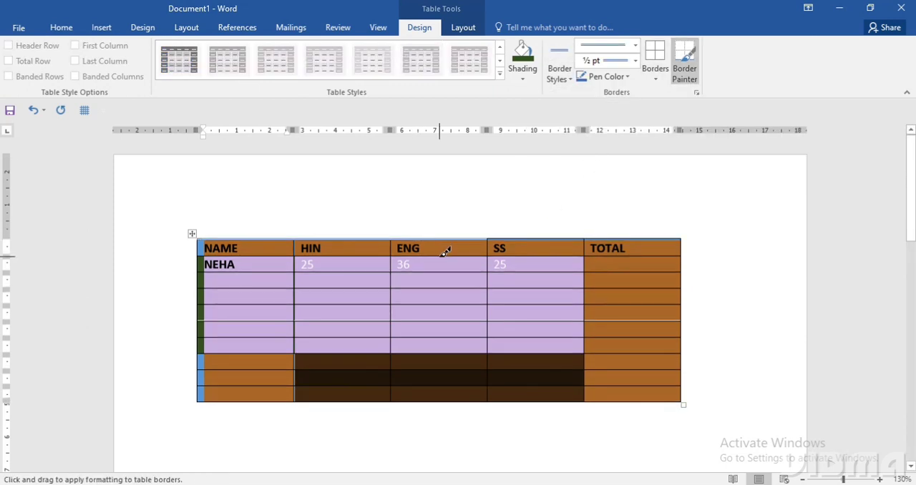
{"action": "left_click", "coordinate": [445, 255]}
{"action": "left_click", "coordinate": [444, 275]}
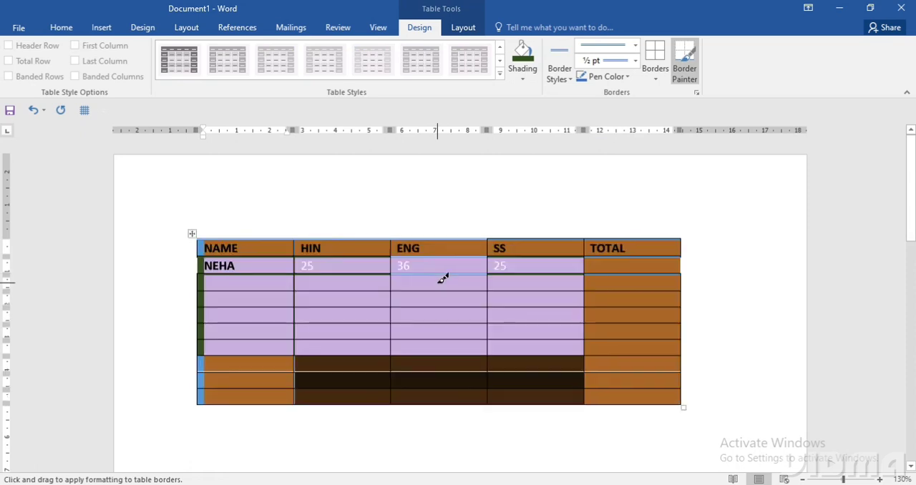
{"action": "left_click", "coordinate": [444, 292]}
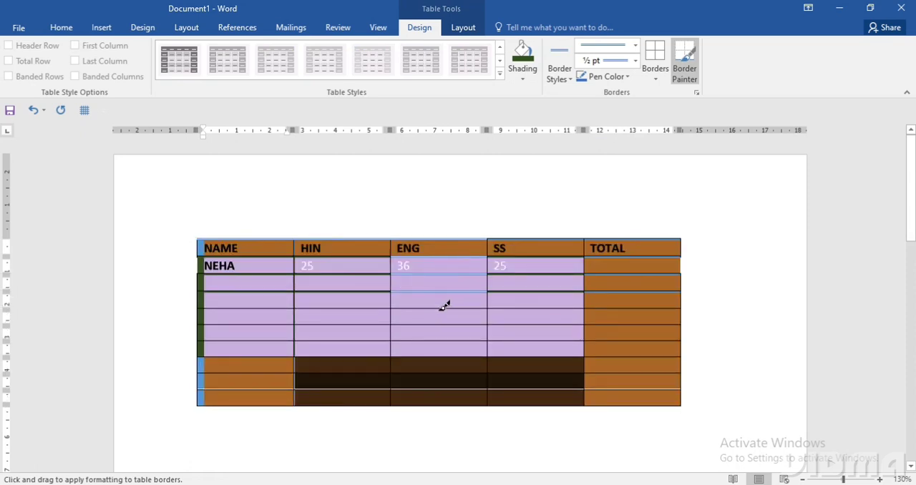
{"action": "left_click", "coordinate": [443, 309]}
{"action": "left_click", "coordinate": [443, 325]}
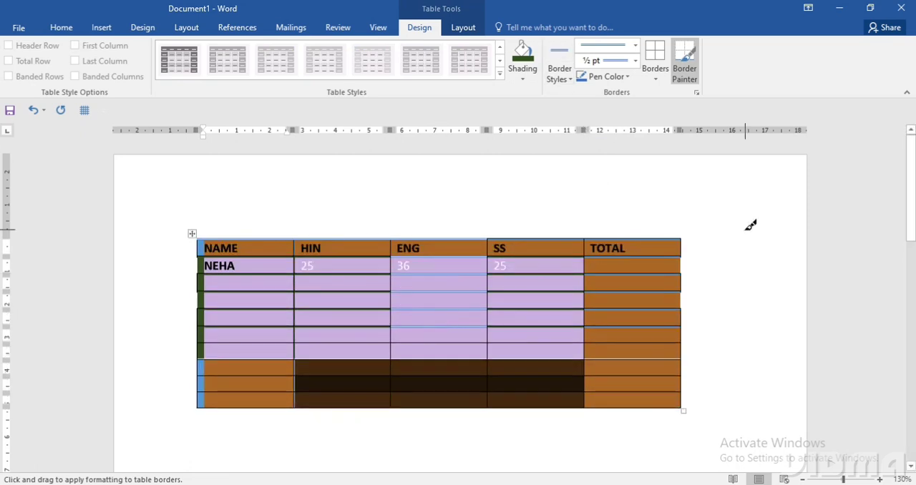
{"action": "key", "text": "Escape"}
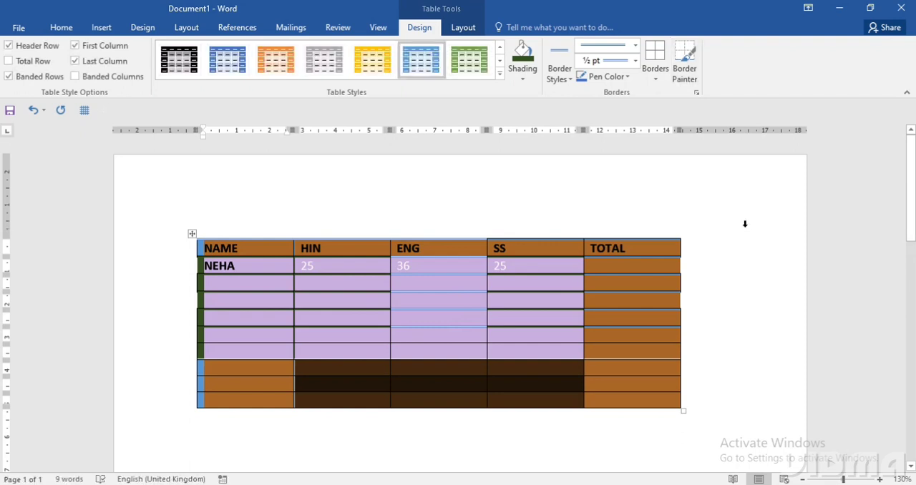
{"action": "left_click", "coordinate": [571, 183]}
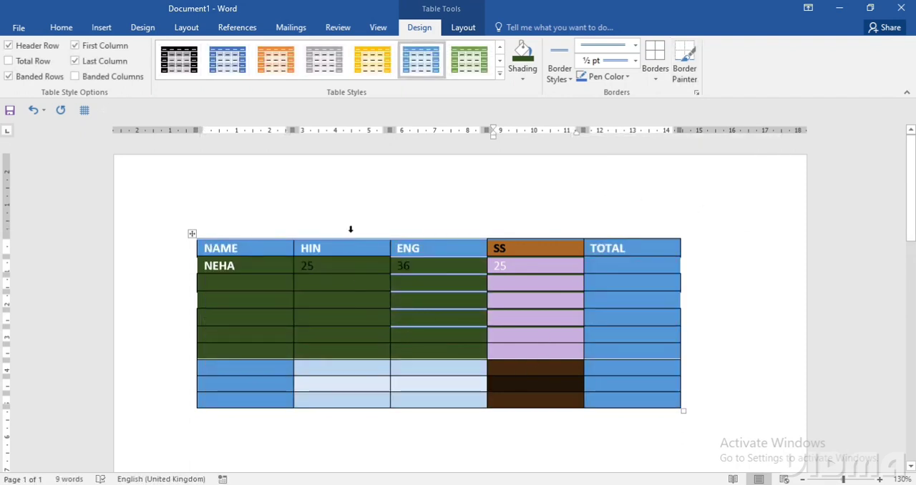